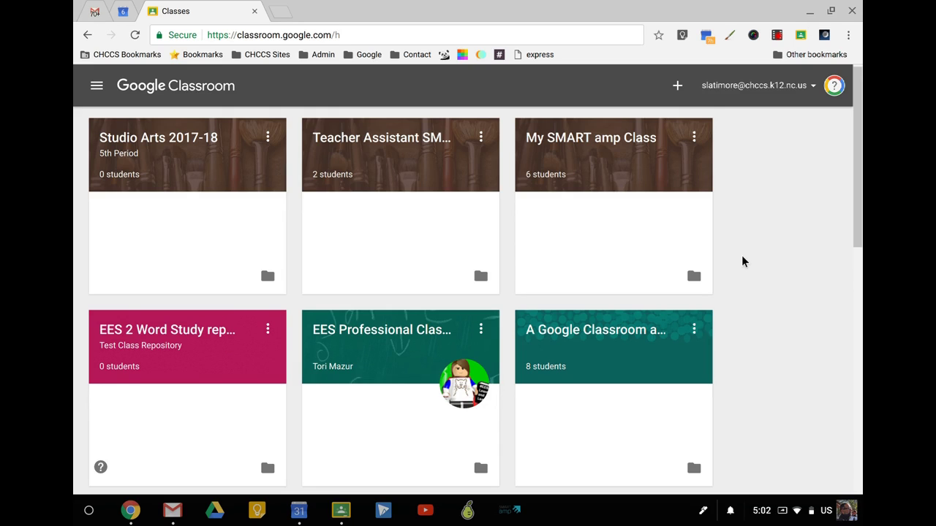
# Archive the 4th Period Studio Arts class and confirm the archiving.
pyautogui.scroll(-3, 742, 257)
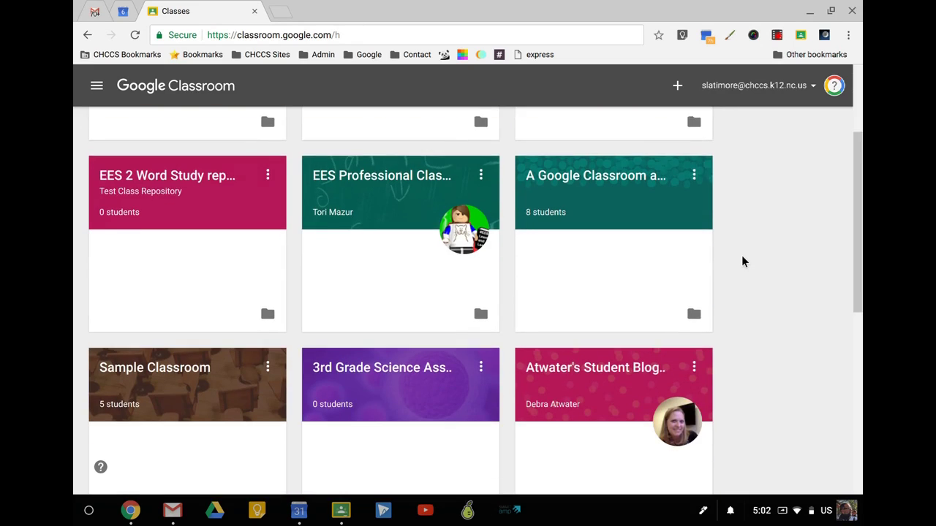
pyautogui.scroll(-8, 742, 260)
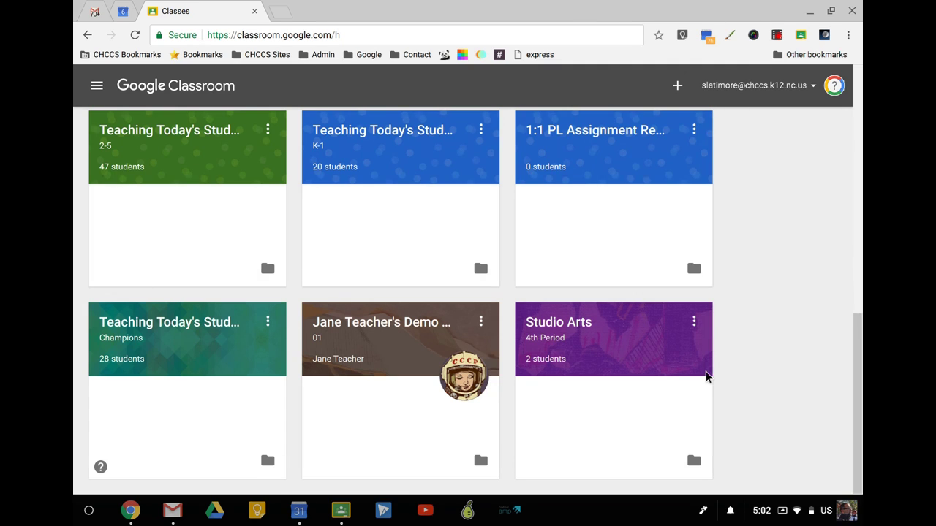
pyautogui.click(696, 326)
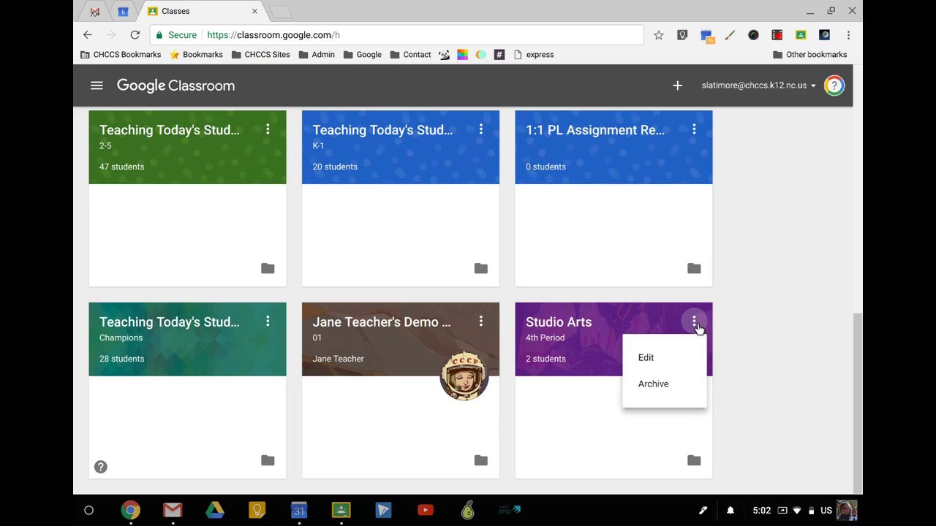
pyautogui.click(544, 335)
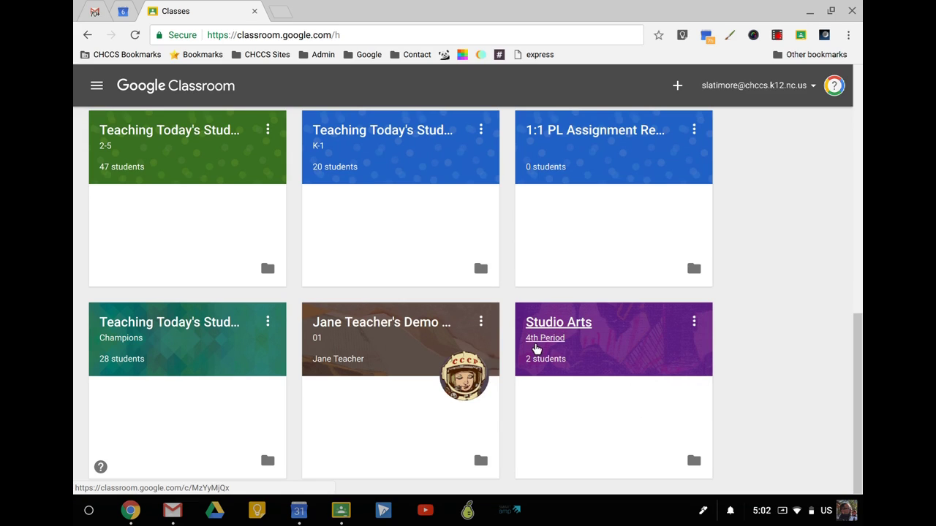
pyautogui.click(694, 328)
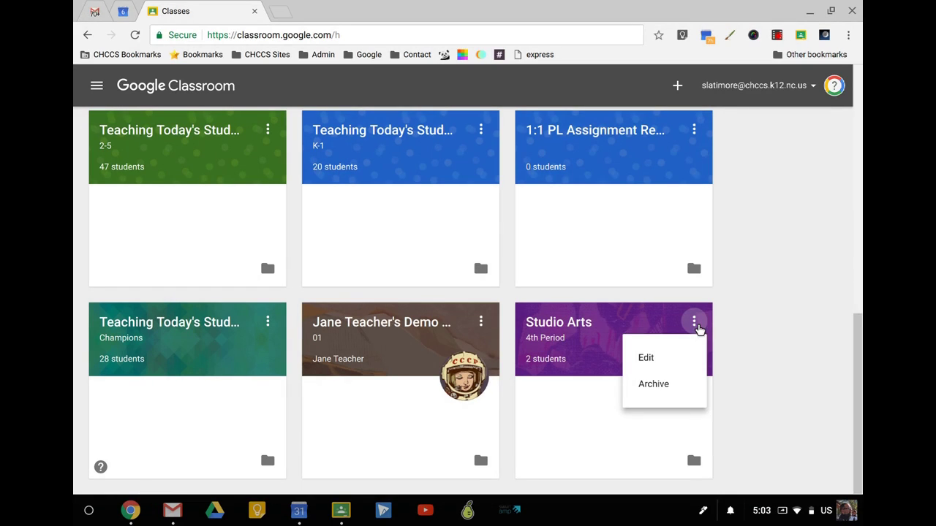
pyautogui.click(662, 392)
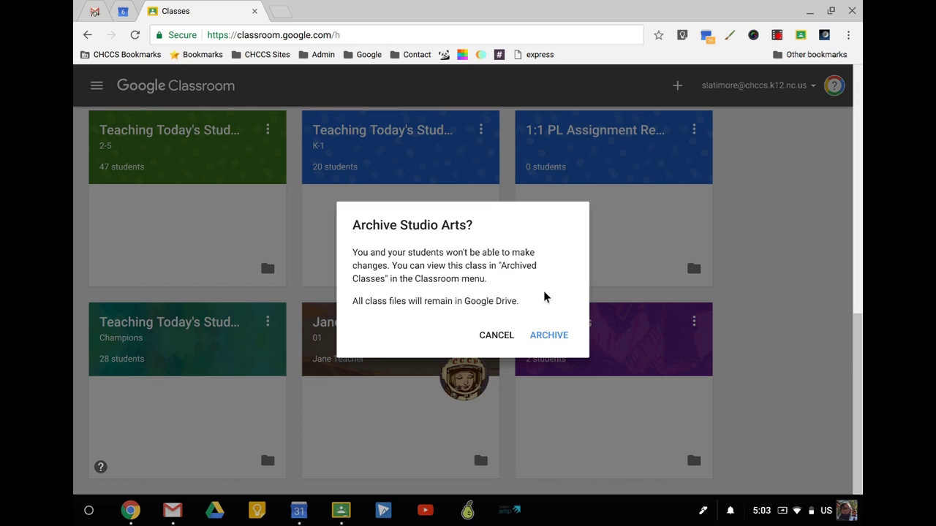
pyautogui.click(549, 338)
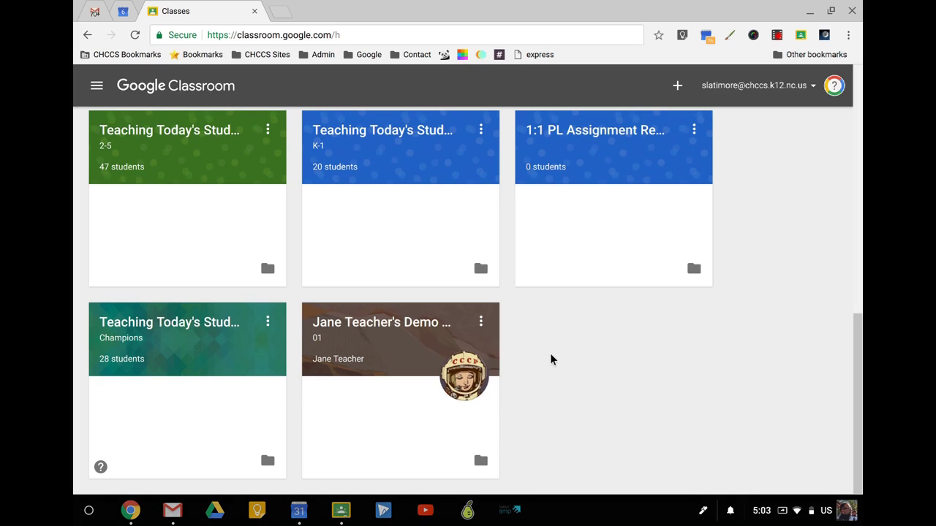
# Open the list of archived classes and check which options are available for the archived Studio Arts class.
pyautogui.click(97, 86)
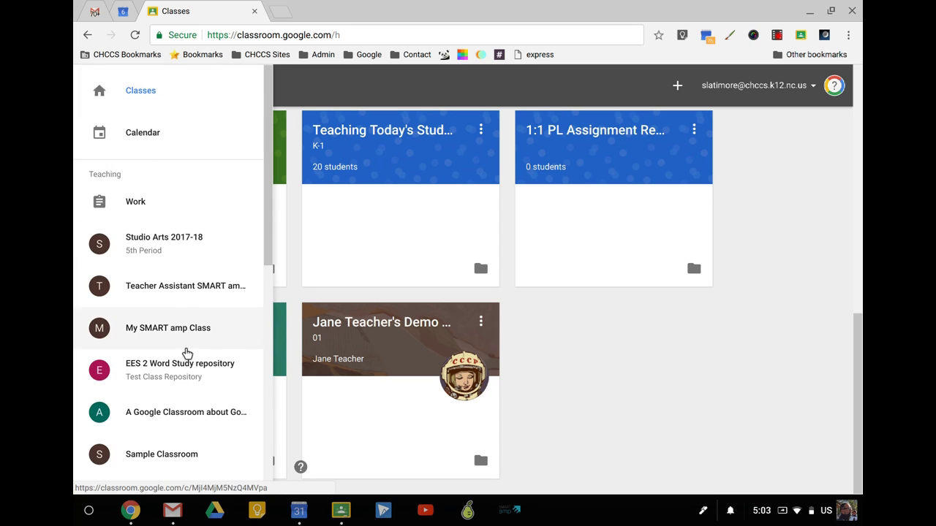
pyautogui.scroll(-5, 187, 353)
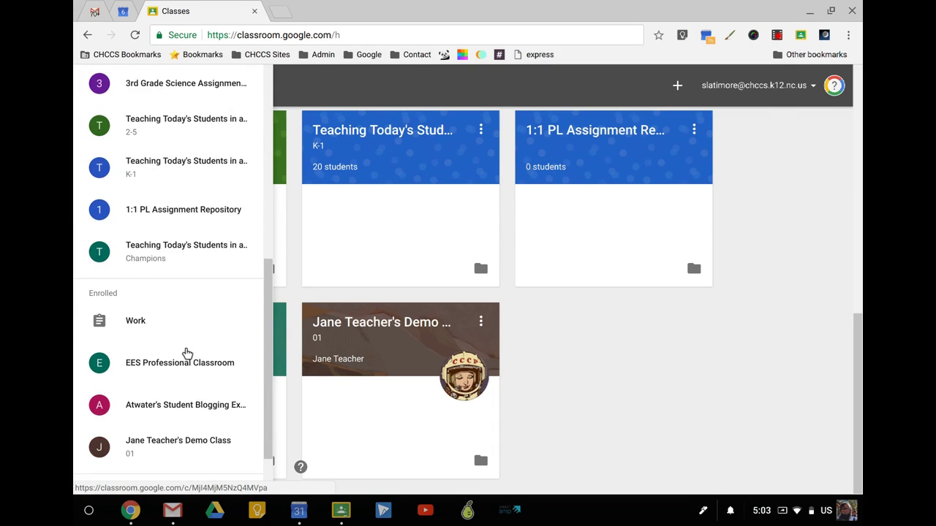
pyautogui.scroll(-2, 187, 353)
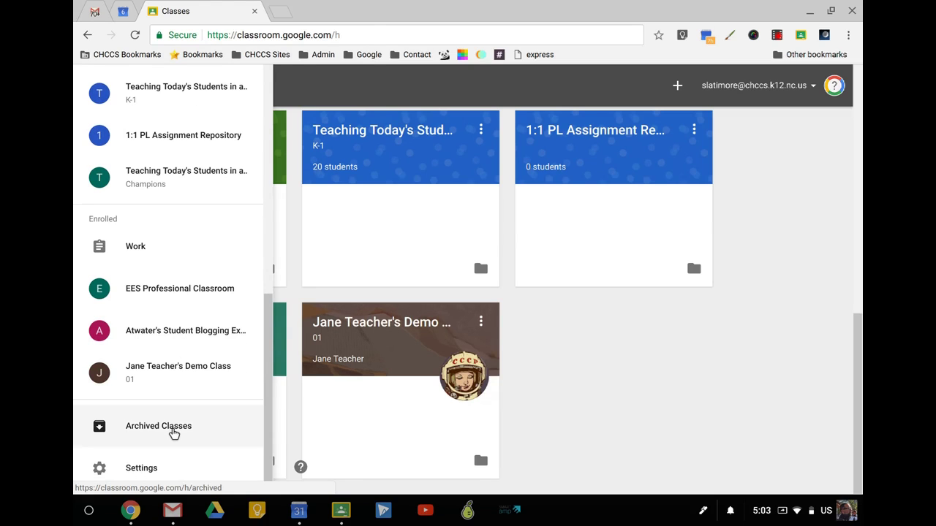
pyautogui.click(172, 431)
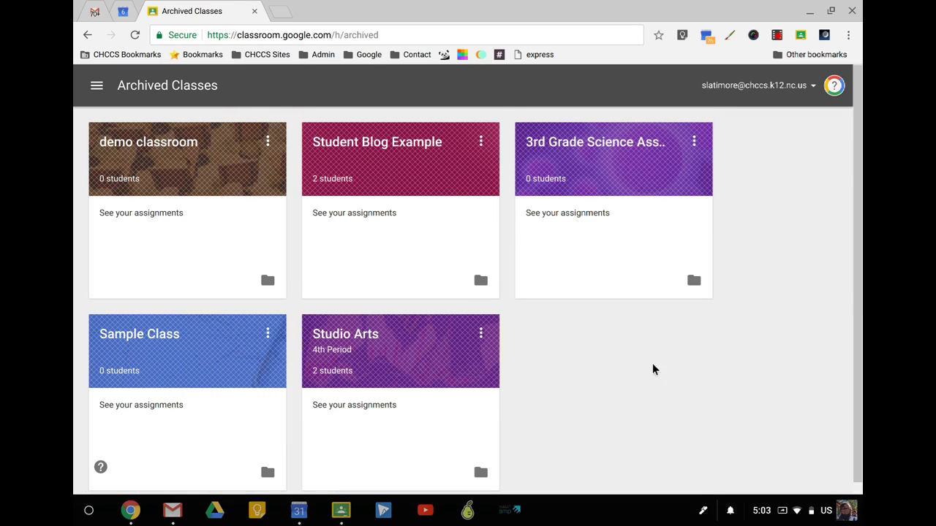
pyautogui.scroll(-1, 643, 352)
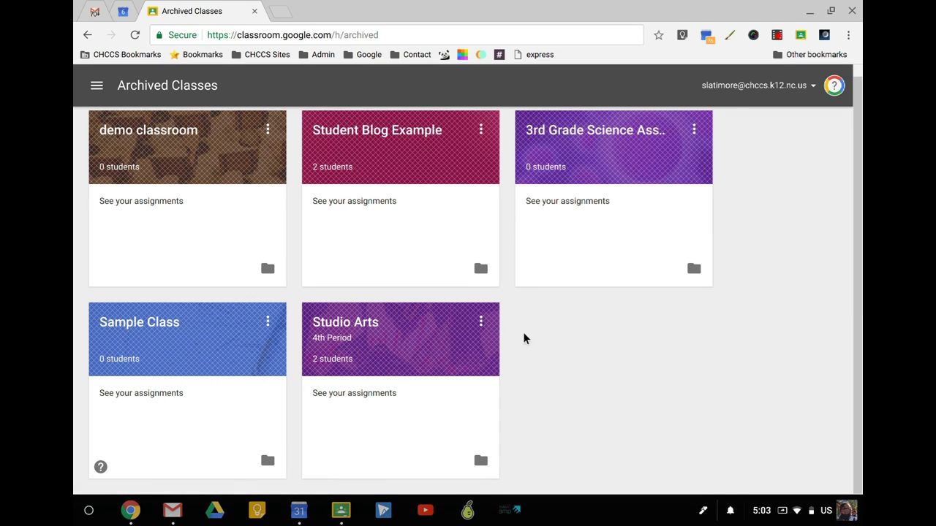
pyautogui.click(482, 324)
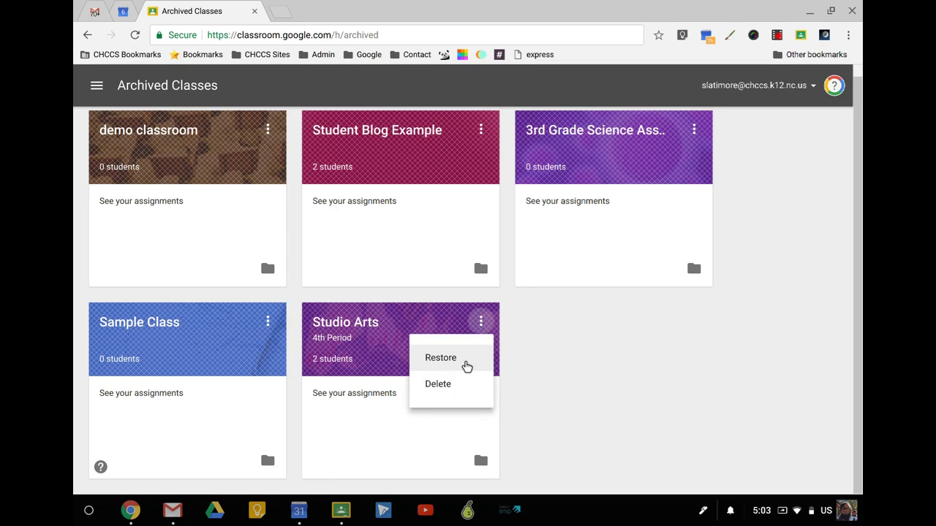
pyautogui.click(543, 358)
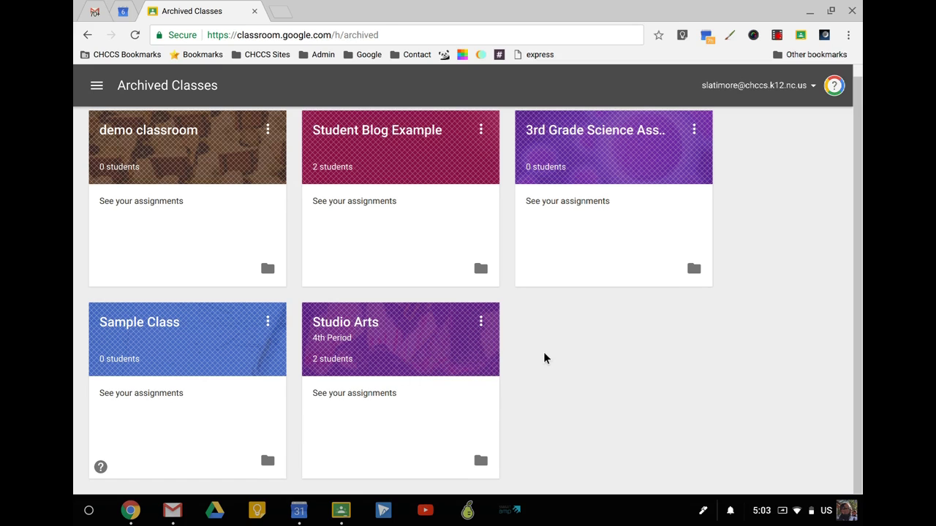
pyautogui.scroll(1, 544, 354)
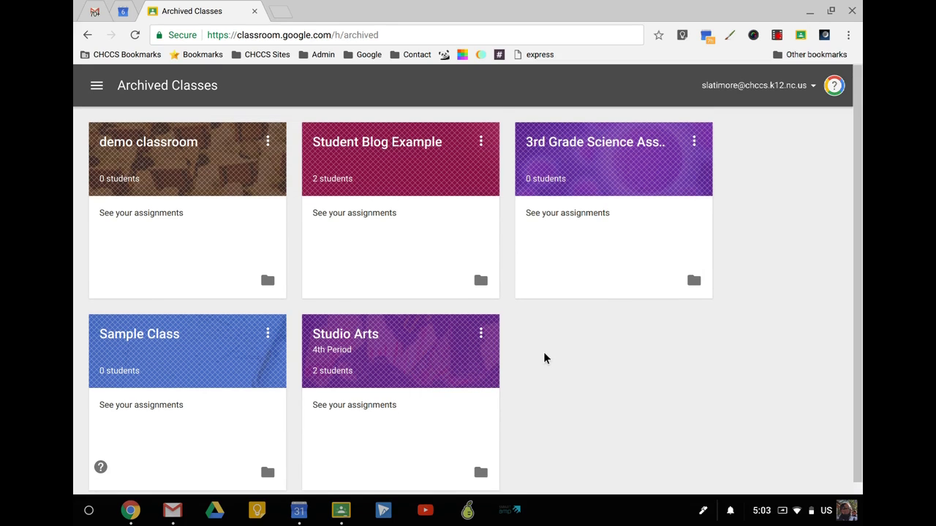
# Return to the active classes and open the Studio Arts 2017-18 5th Period class.
pyautogui.click(96, 88)
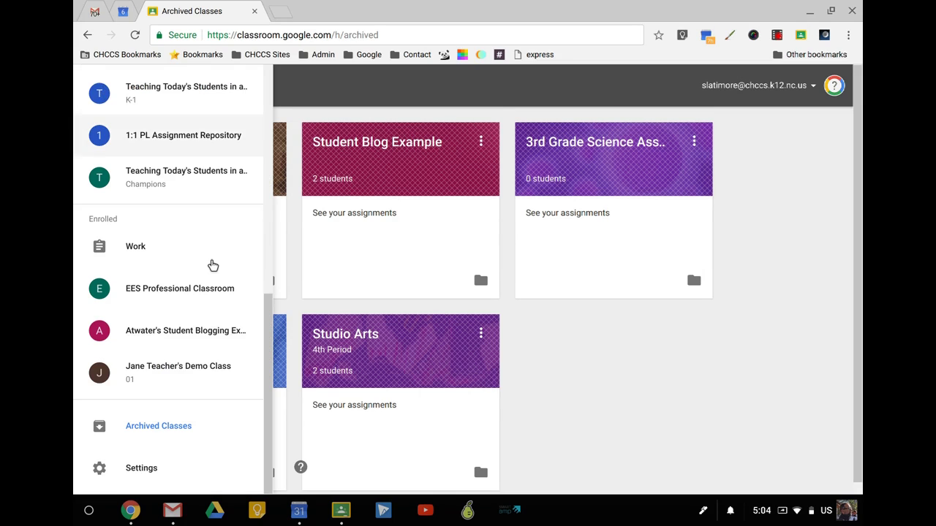
pyautogui.scroll(10, 211, 265)
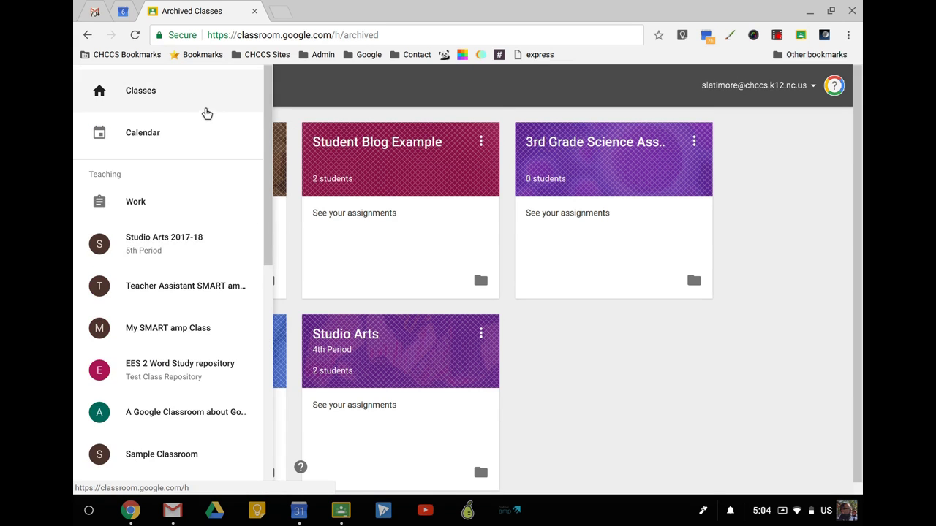
pyautogui.click(166, 106)
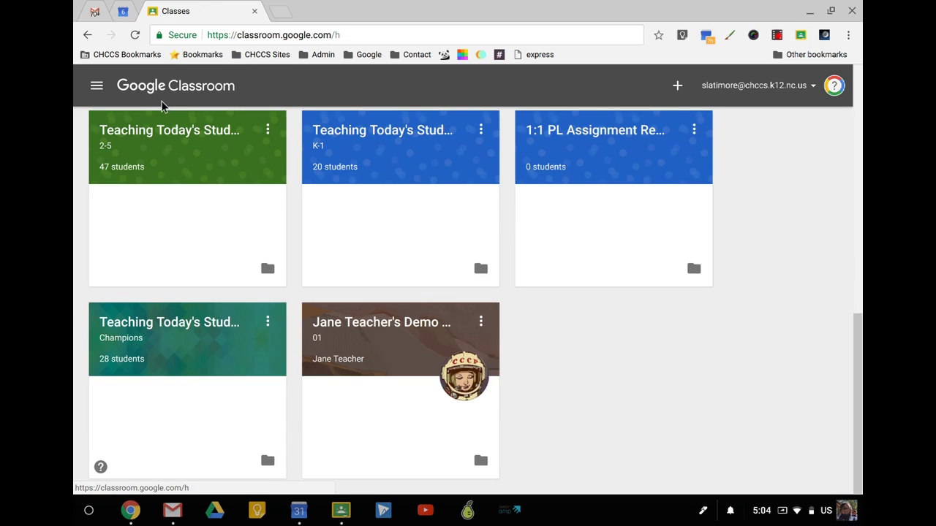
pyautogui.scroll(4, 767, 336)
pyautogui.scroll(5, 767, 333)
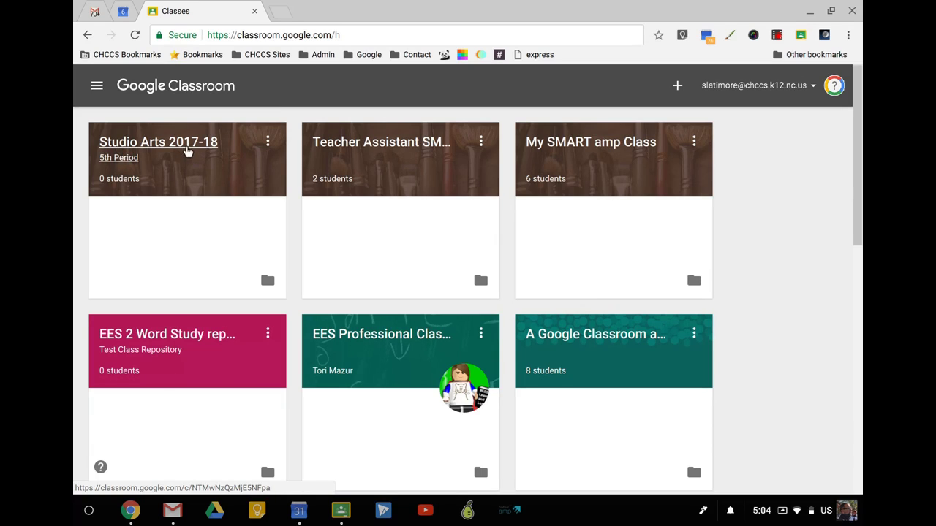
pyautogui.click(146, 152)
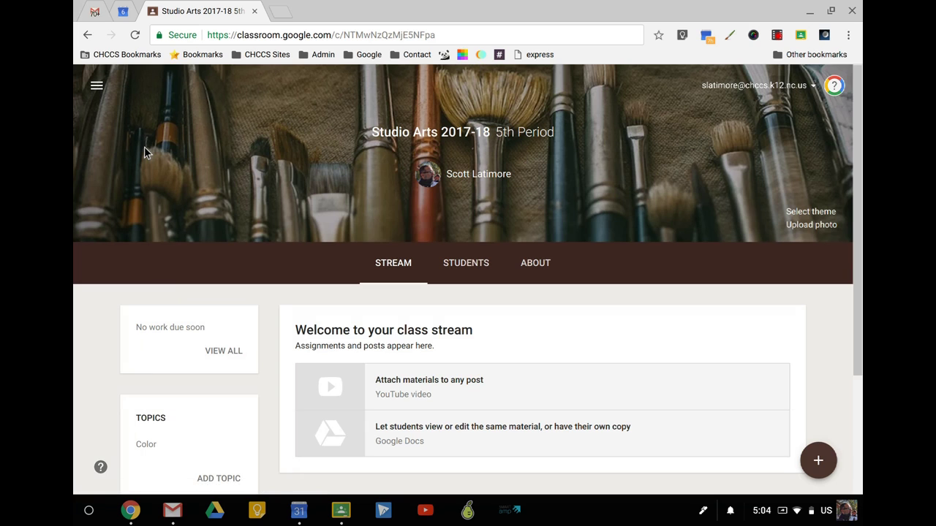
# Review the student invitation options for Studio Arts 2017-18, and return to the class stream.
pyautogui.scroll(-3, 661, 398)
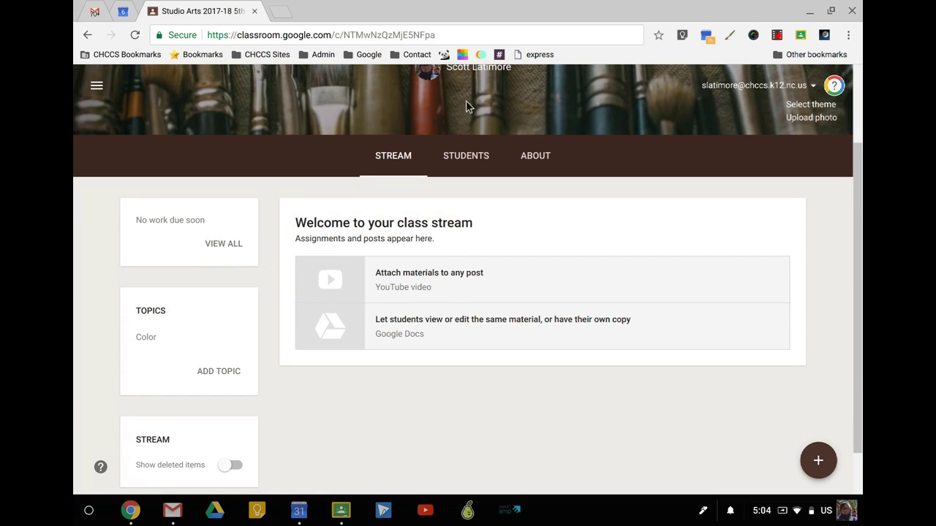
pyautogui.click(466, 156)
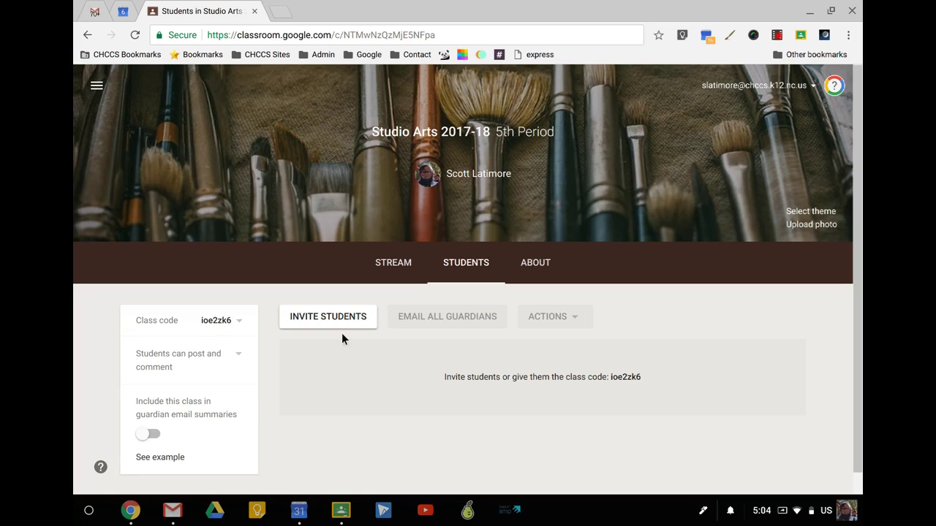
pyautogui.click(388, 265)
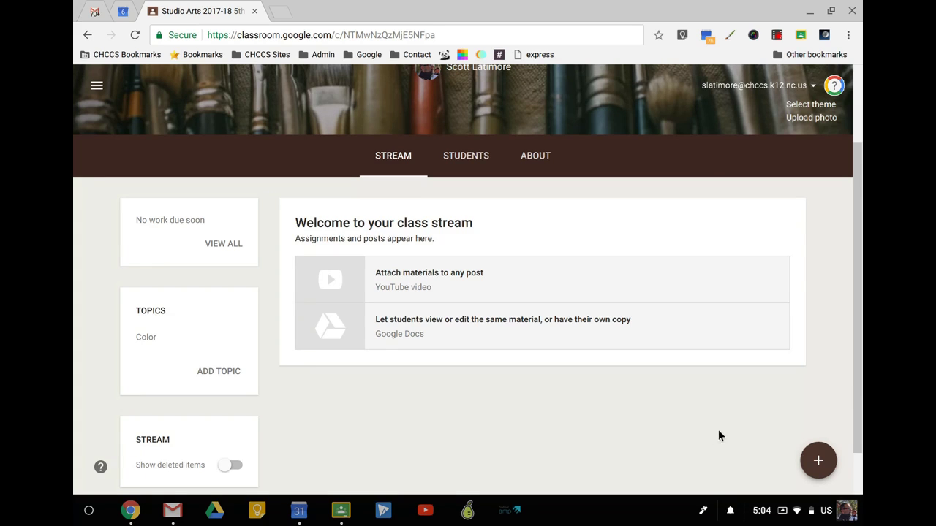
# Start reusing a post in the class stream and choose the archived Studio Arts 4th Period class as its source.
pyautogui.moveTo(820, 463)
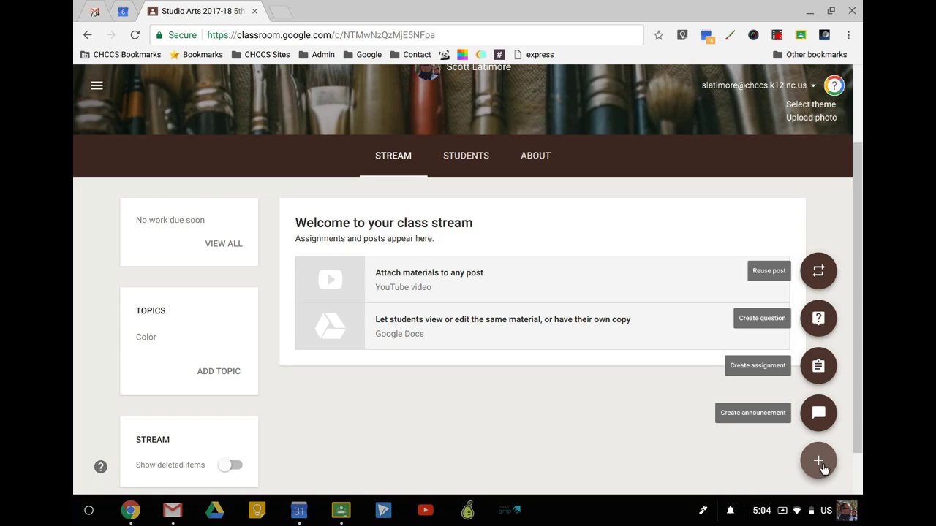
pyautogui.click(820, 272)
pyautogui.click(667, 239)
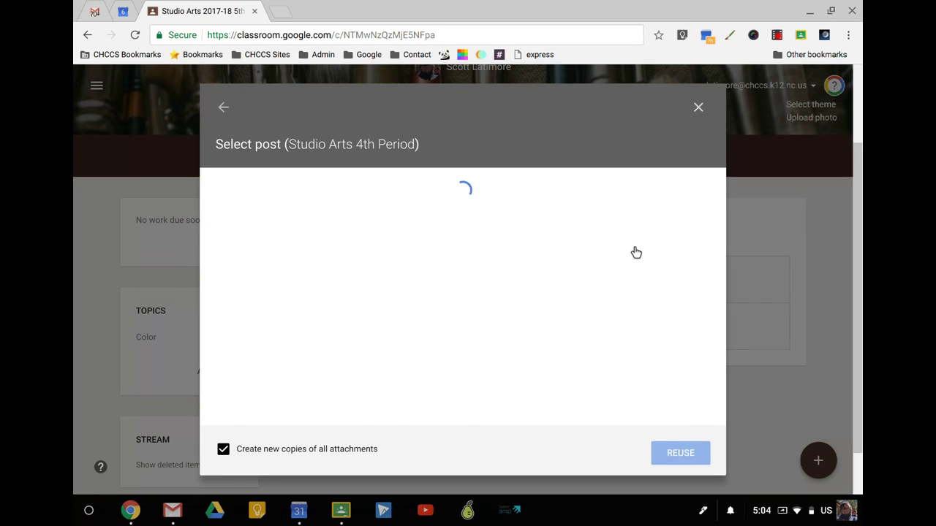
pyautogui.click(223, 107)
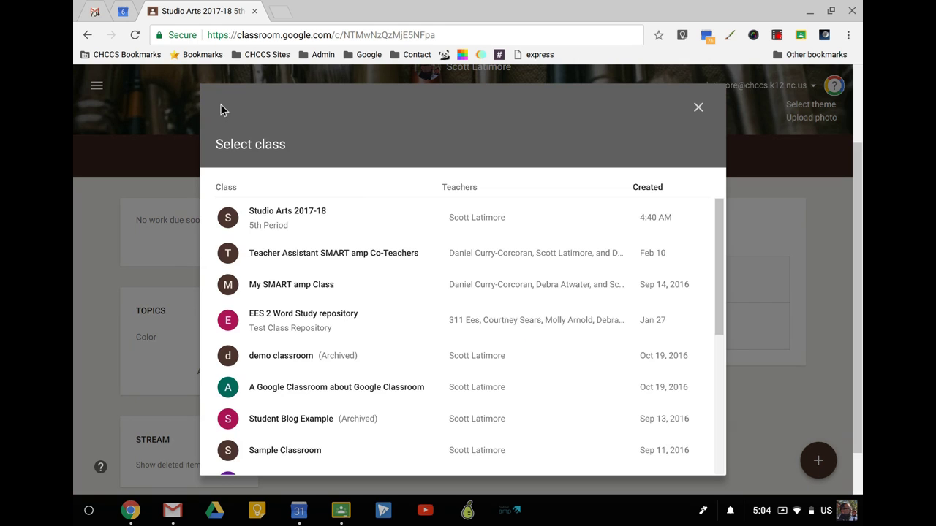
pyautogui.scroll(-2, 376, 219)
pyautogui.scroll(-3, 376, 219)
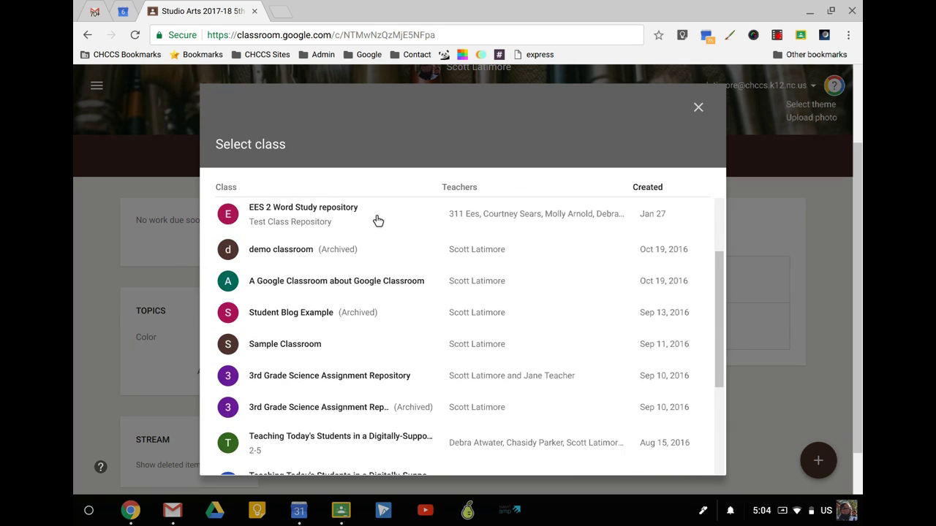
pyautogui.scroll(-4, 378, 220)
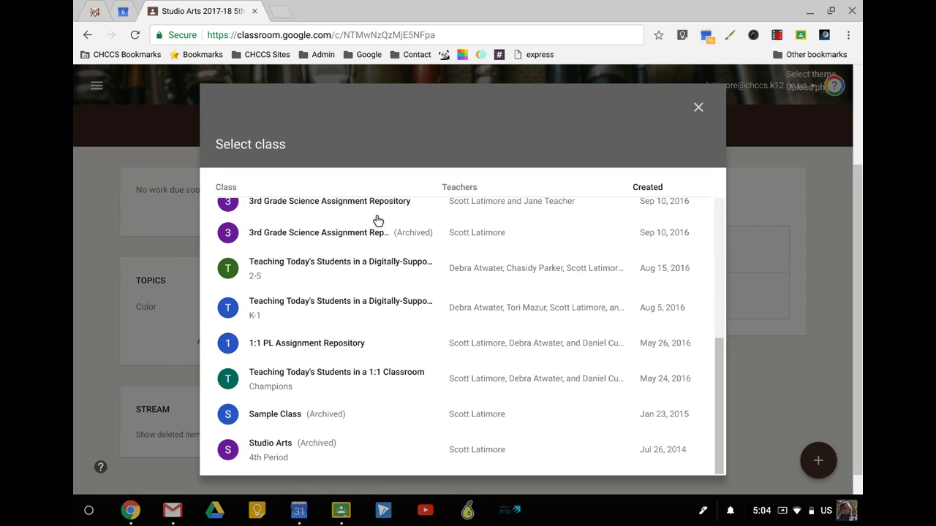
pyautogui.click(289, 456)
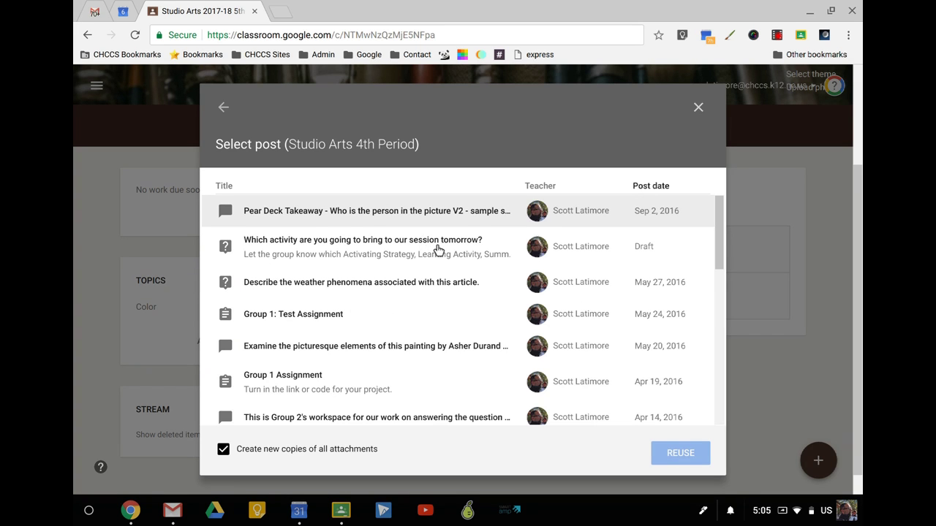
# Reuse the archived post "The History of Blue Documentary and Responses" with new copies of all attachments created.
pyautogui.scroll(-1, 438, 251)
pyautogui.scroll(-3, 437, 251)
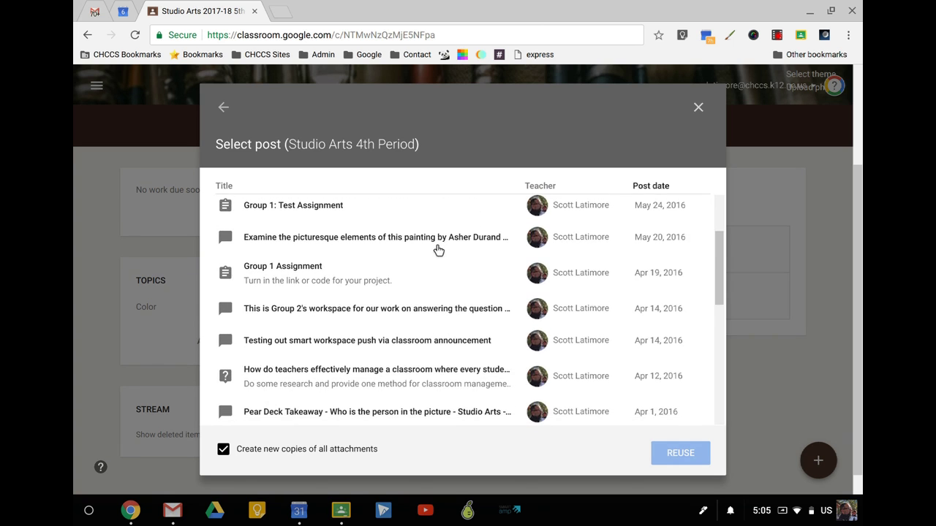
pyautogui.scroll(-6, 438, 251)
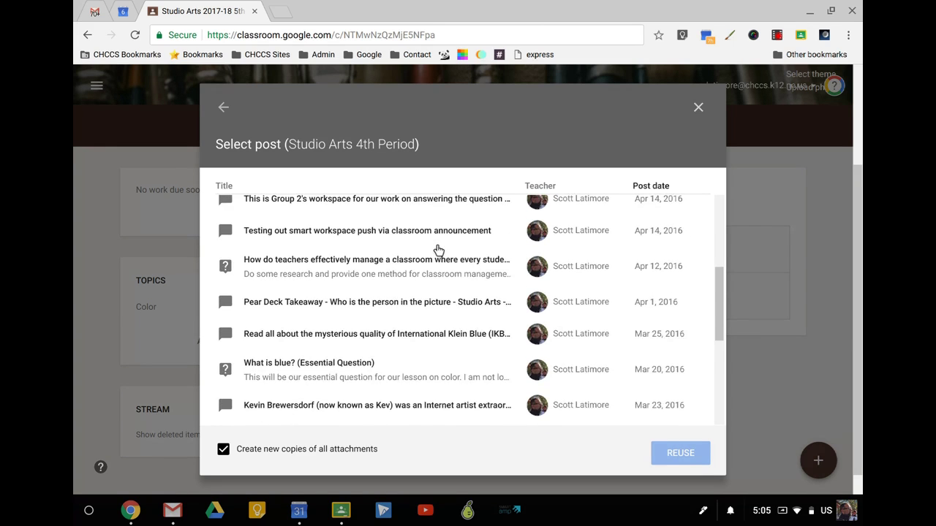
pyautogui.scroll(-1, 438, 250)
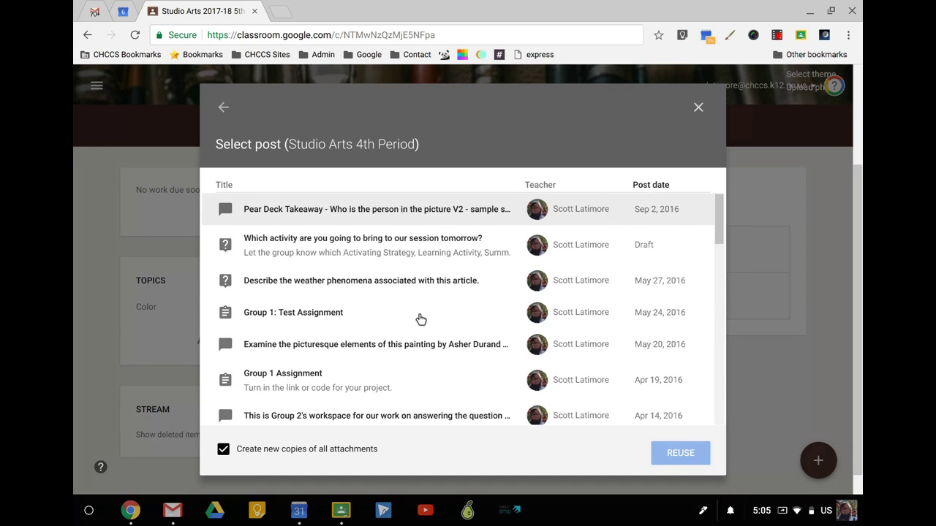
pyautogui.scroll(-2, 421, 320)
pyautogui.scroll(-8, 421, 319)
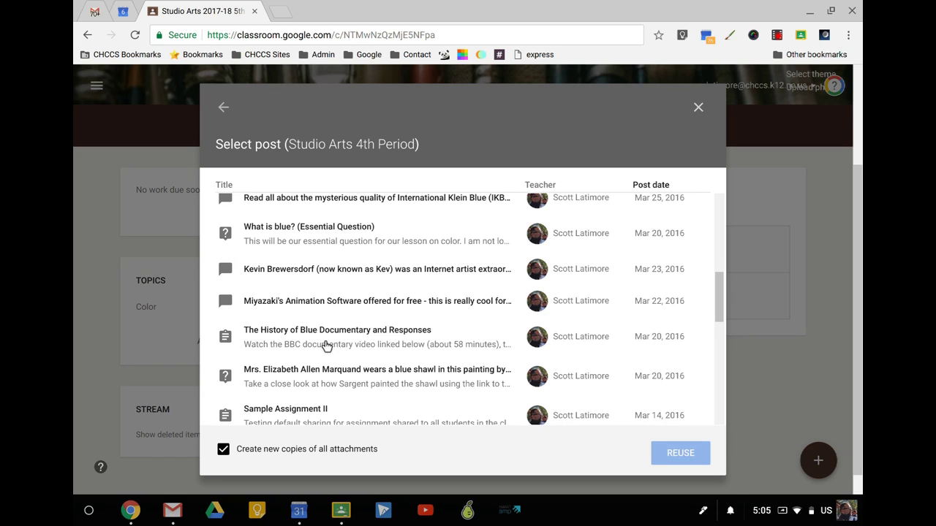
pyautogui.click(326, 347)
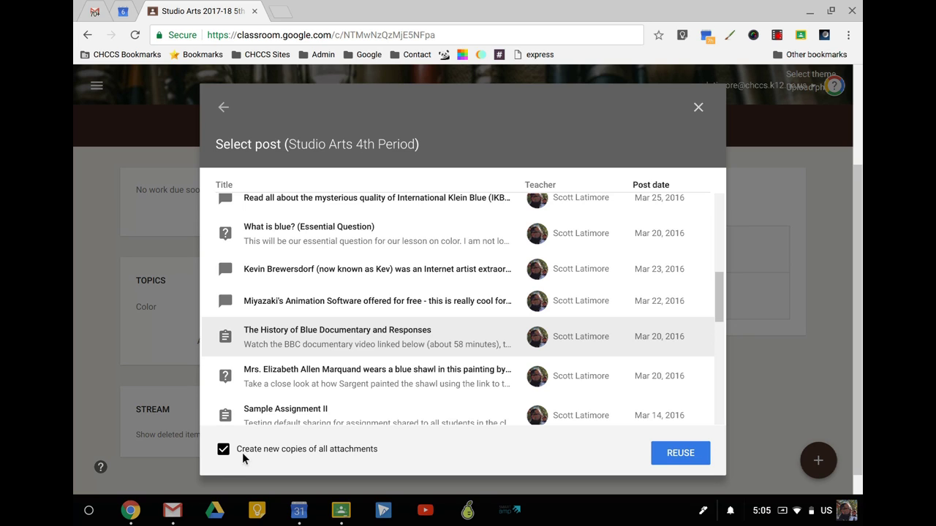
pyautogui.click(224, 449)
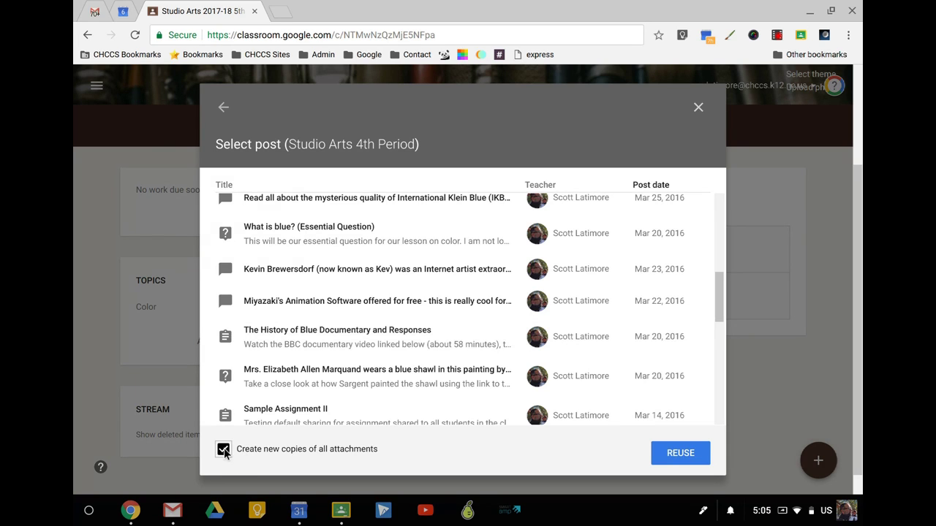
pyautogui.click(680, 455)
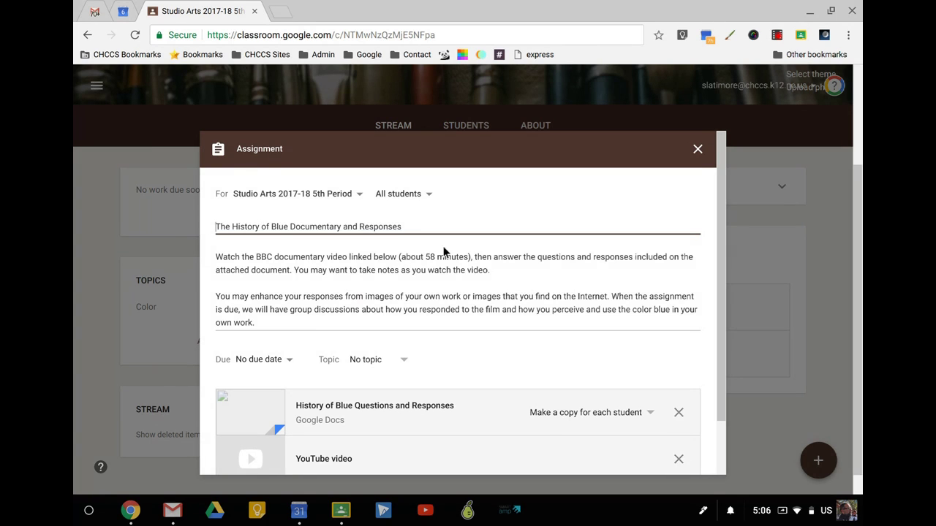
# Check the student selection options for the reused assignment and review its instructions and attachments.
pyautogui.scroll(-1, 446, 252)
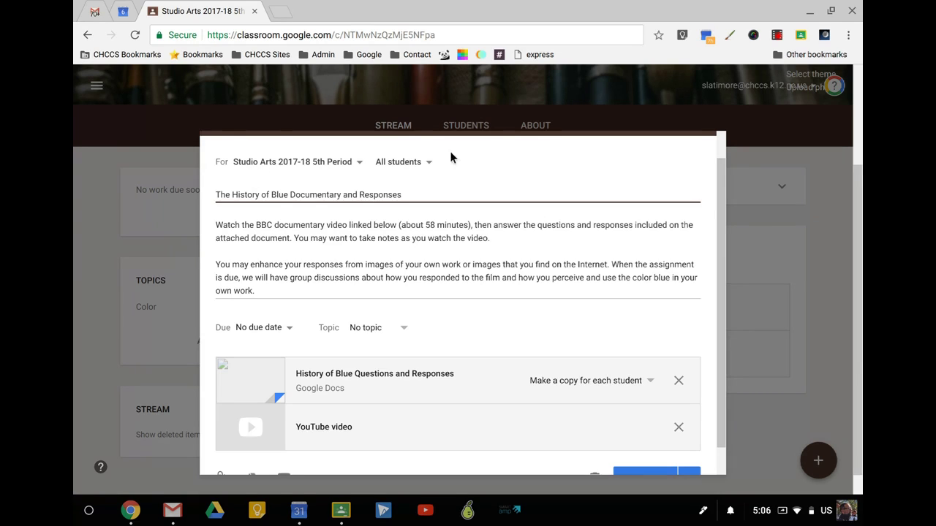
pyautogui.click(436, 169)
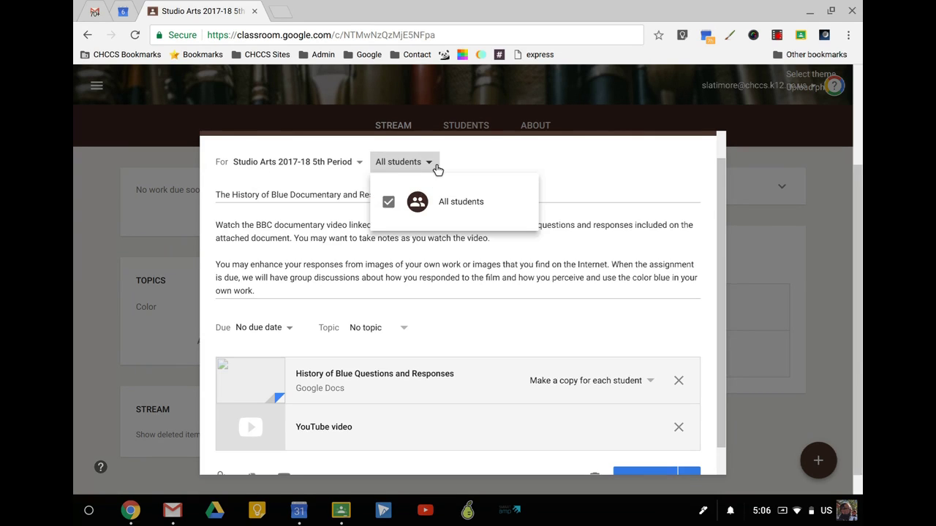
pyautogui.click(436, 169)
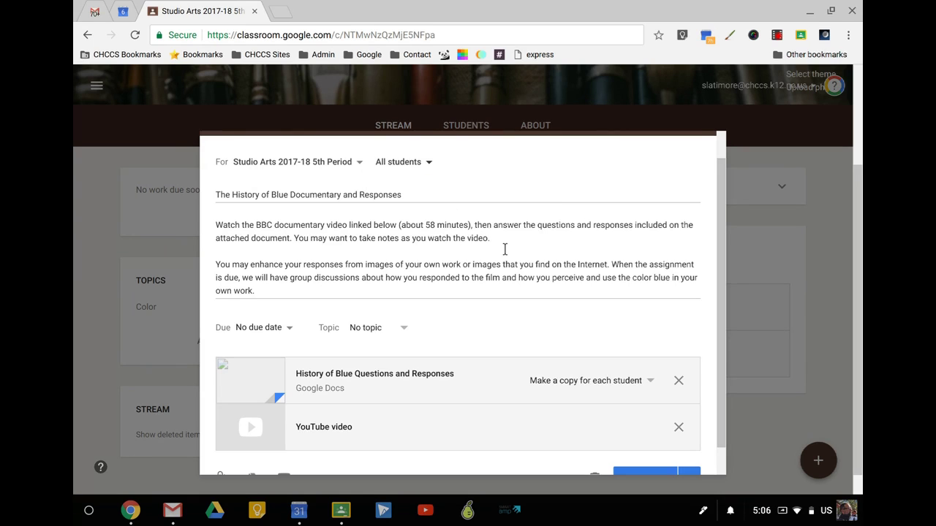
pyautogui.scroll(-2, 504, 248)
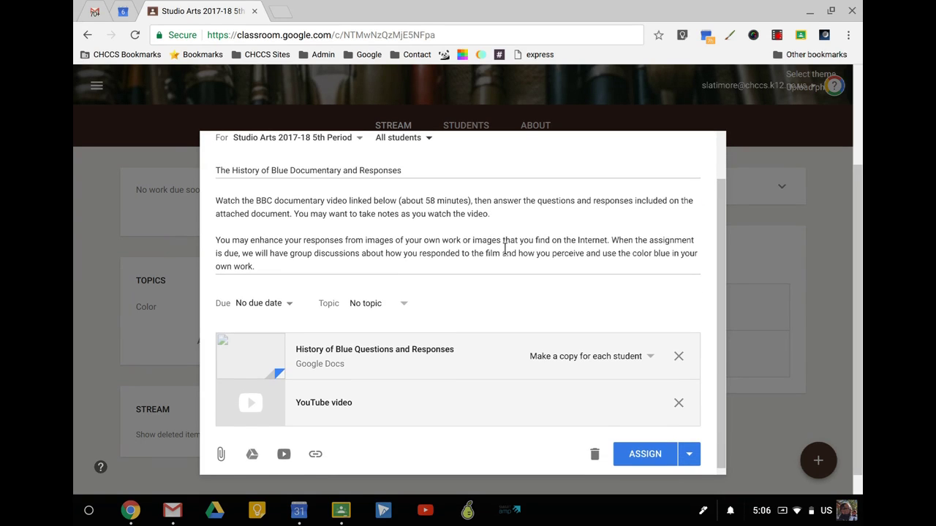
pyautogui.click(265, 210)
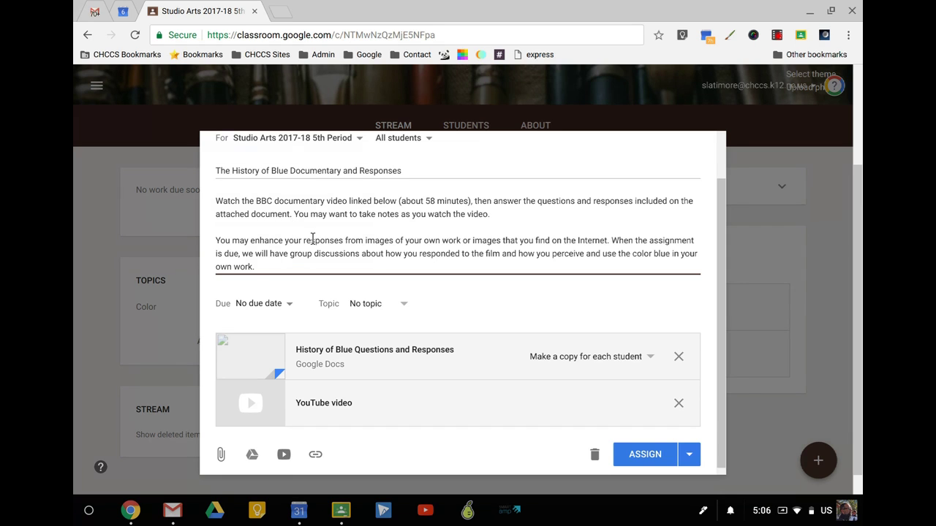
# Set the assignment's due date to Apr 21, 2017, without a time.
pyautogui.scroll(-2, 313, 241)
pyautogui.click(293, 276)
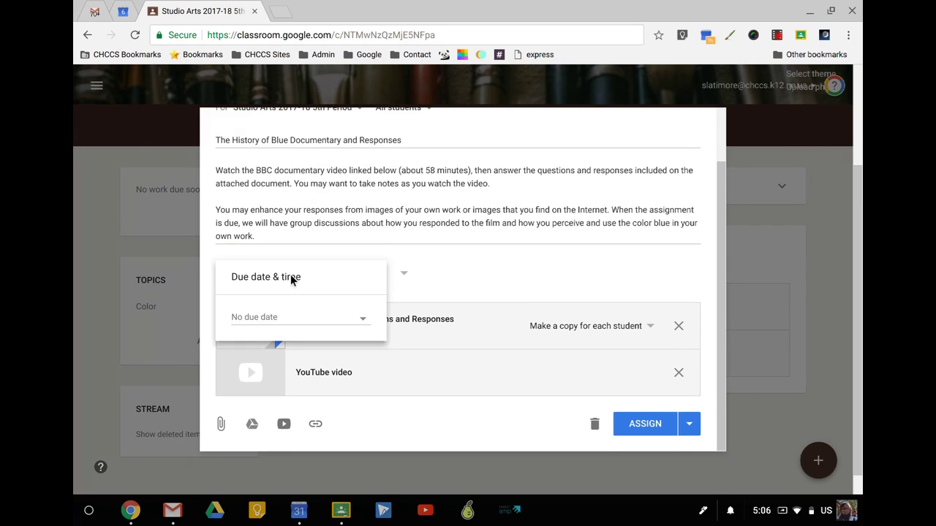
pyautogui.click(287, 322)
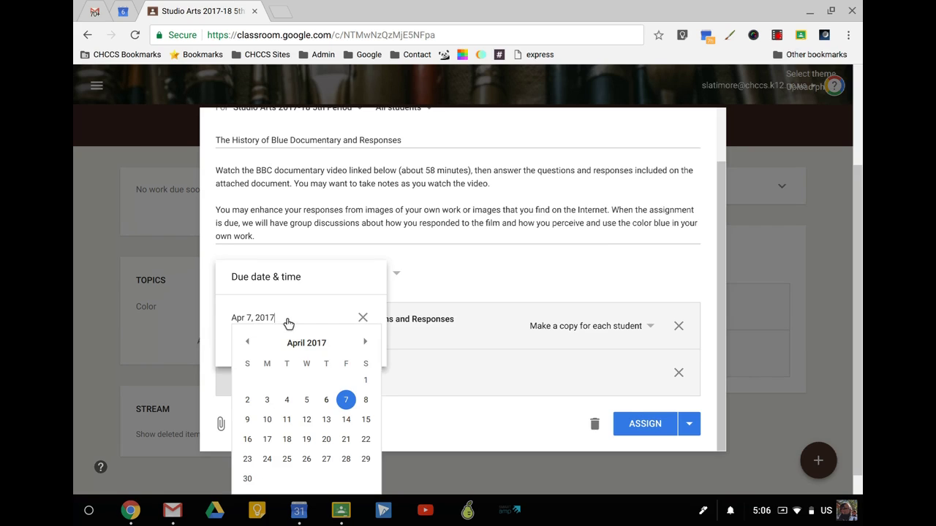
pyautogui.click(346, 440)
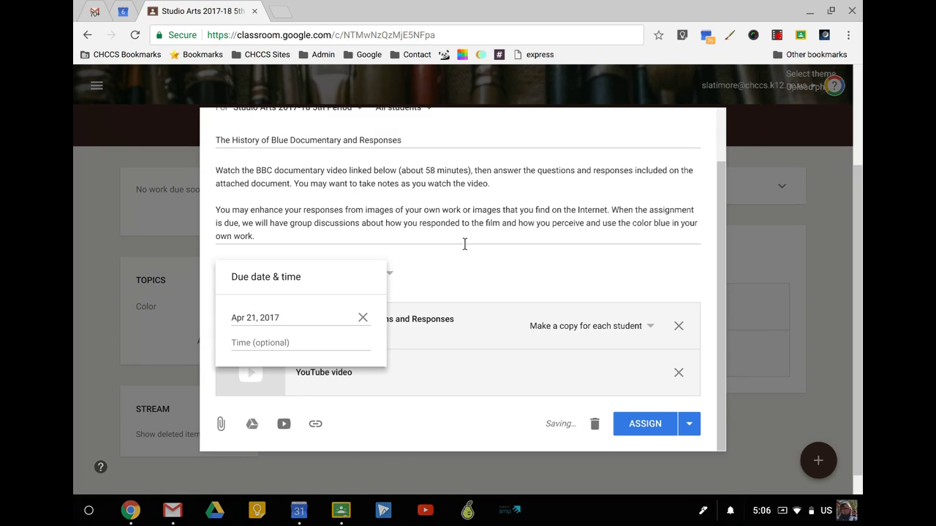
pyautogui.click(454, 279)
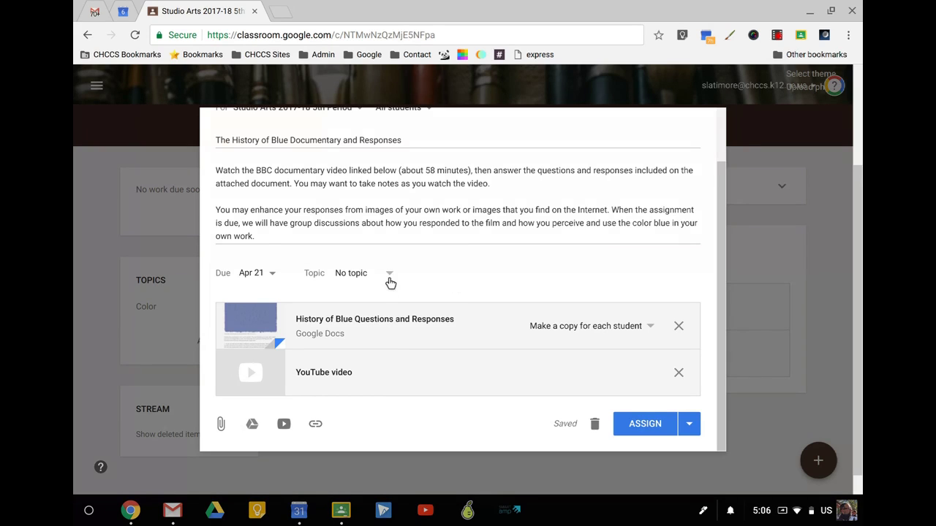
# File the assignment under the Color topic, assign it to the class, and review the published post in the stream.
pyautogui.click(389, 281)
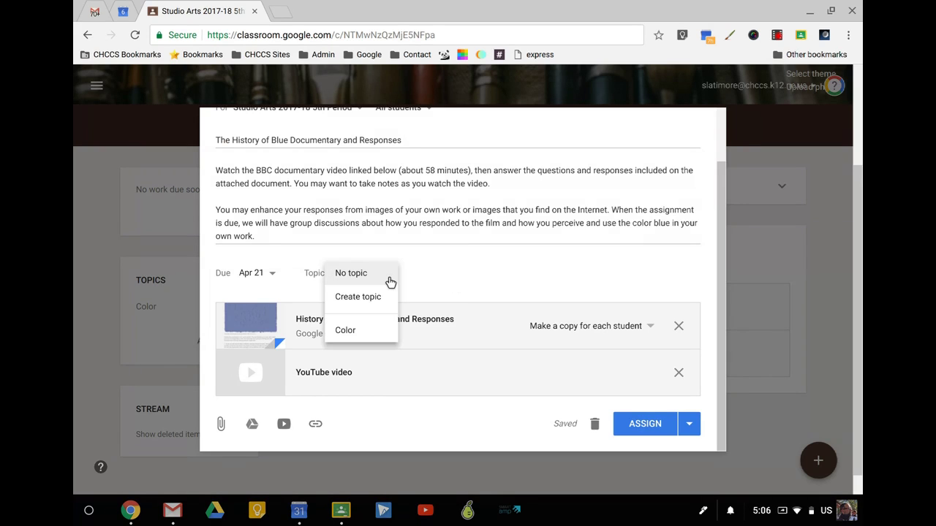
pyautogui.click(359, 331)
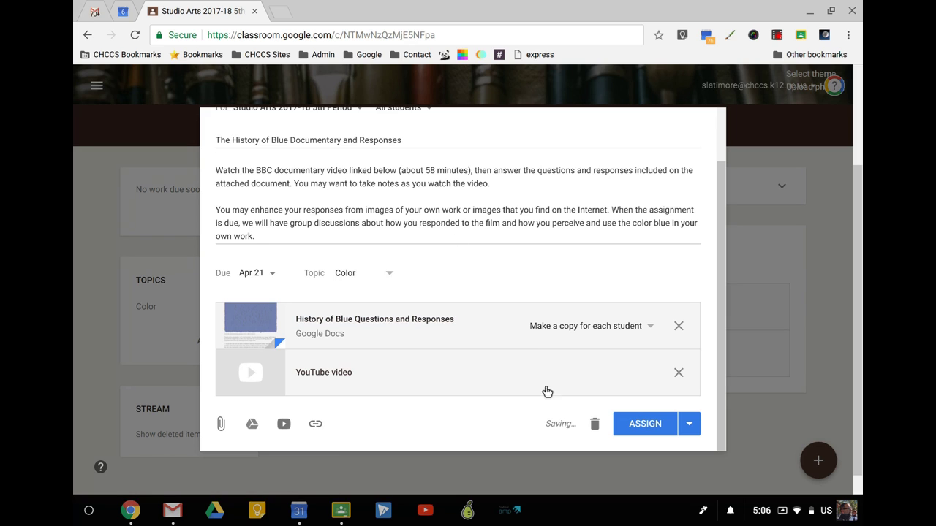
pyautogui.click(645, 426)
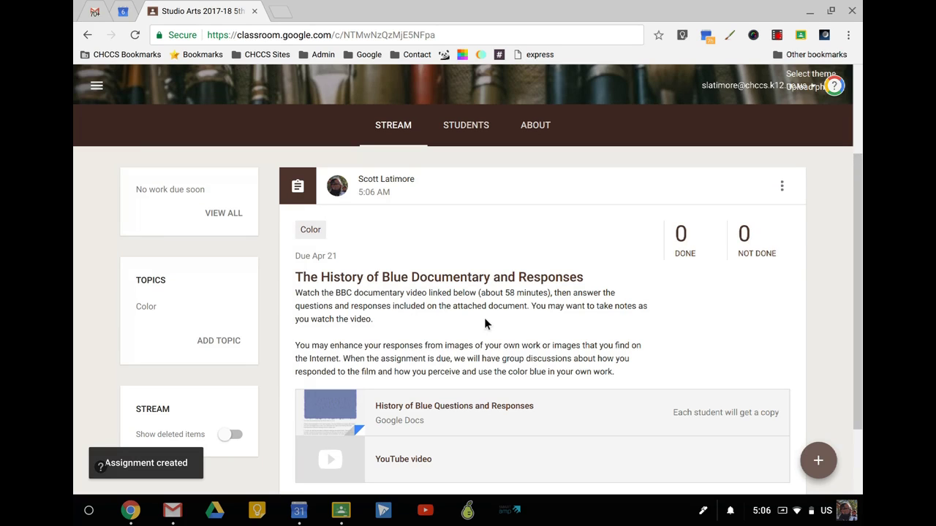
pyautogui.scroll(-1, 484, 323)
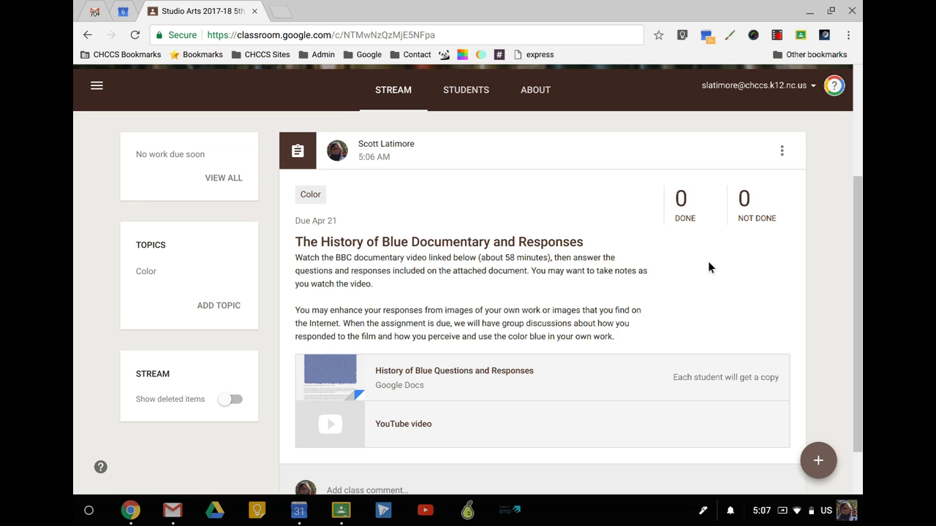
pyautogui.scroll(2, 707, 268)
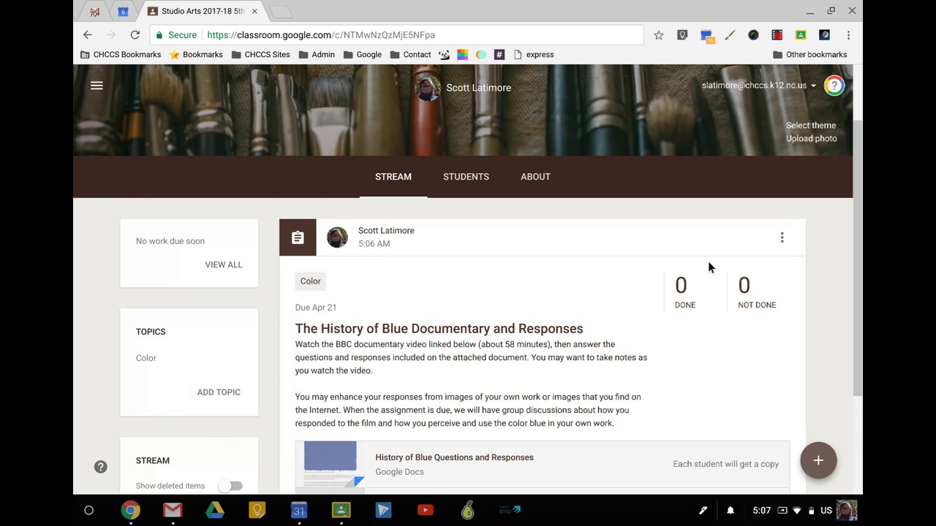